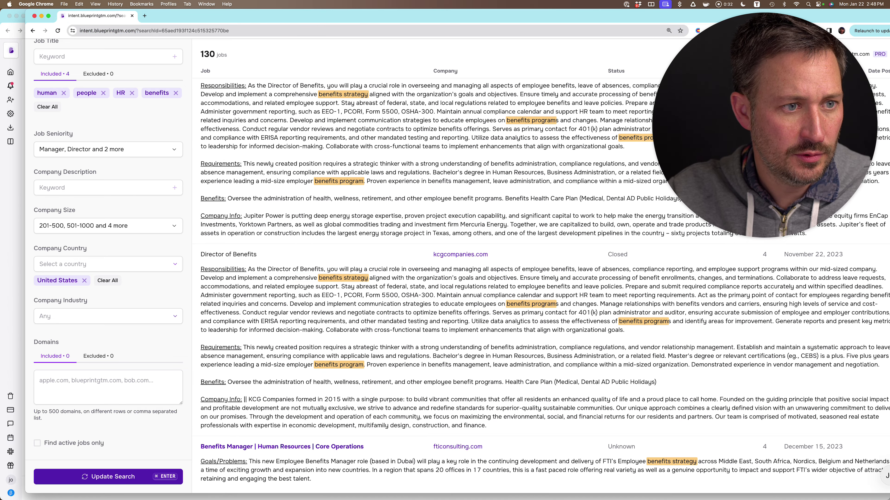
# Step: Drag the Blueprint job search window aside to reveal the 583-row Teamable Table
pyautogui.moveTo(764, 15); pyautogui.dragTo(889, 159)
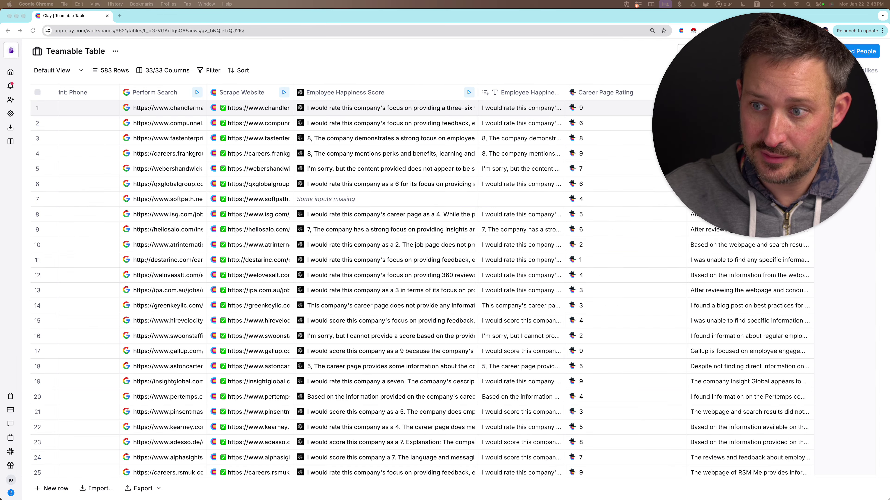
# Step: Load teamable.com in a new Chrome tab
pyautogui.click(120, 15)
pyautogui.click(120, 16)
pyautogui.write('teamable.com')
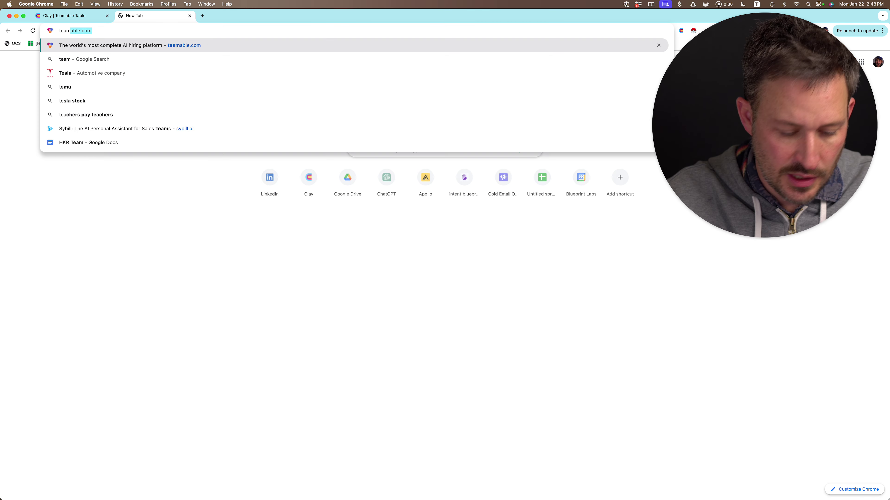
pyautogui.press('Return')
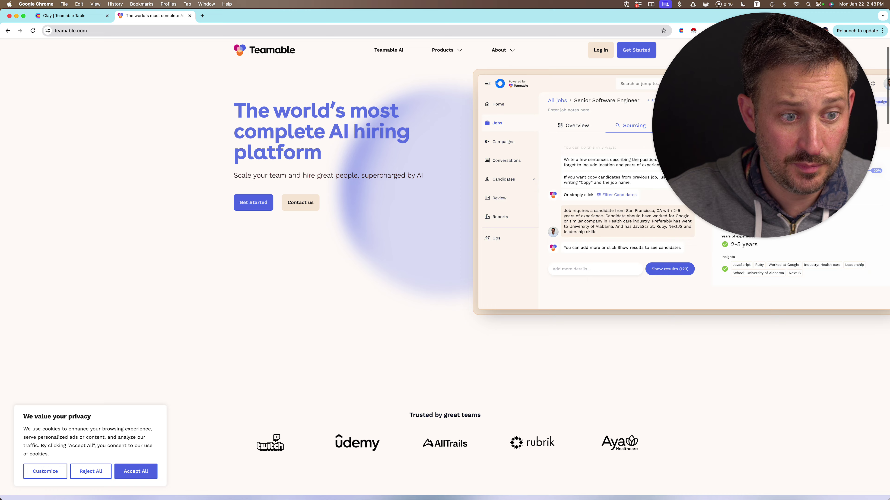
# Step: Browse the Teamable site, open its footer Diversity products page, and return to the Clay tab
pyautogui.scroll(-10, 445, 266)
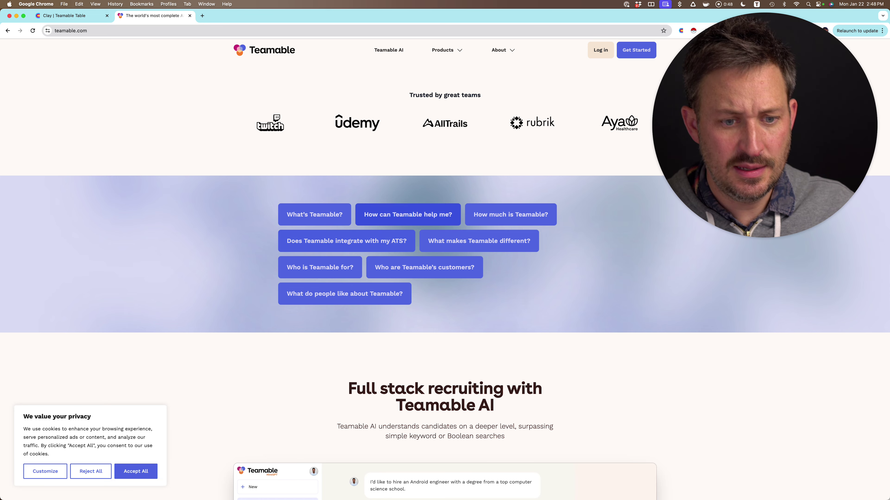
pyautogui.scroll(-6, 445, 267)
pyautogui.scroll(-12, 445, 267)
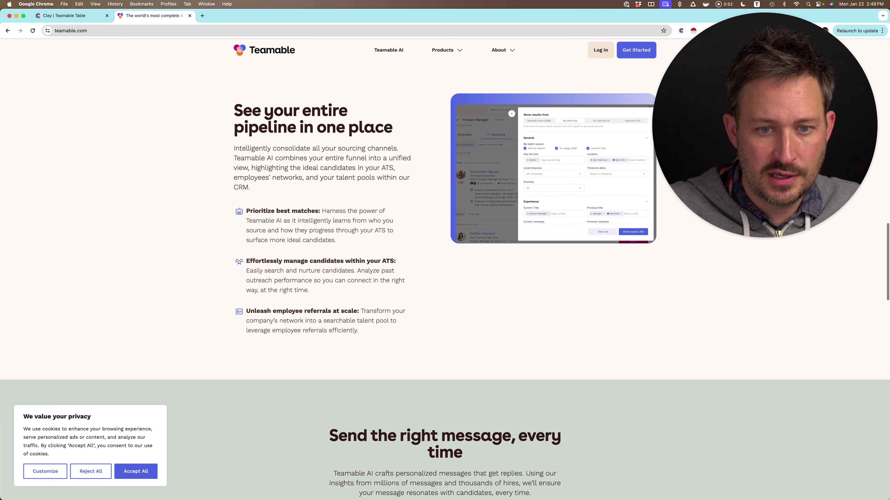
pyautogui.scroll(-10, 444, 267)
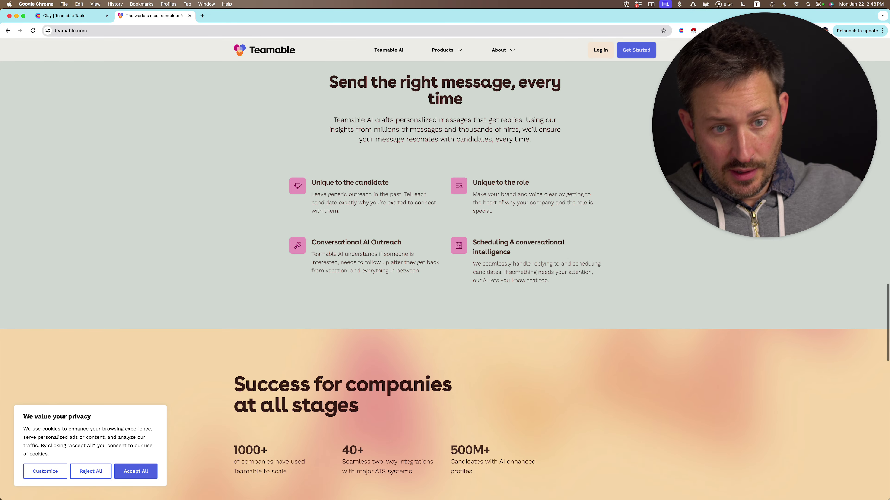
pyautogui.scroll(-6, 445, 266)
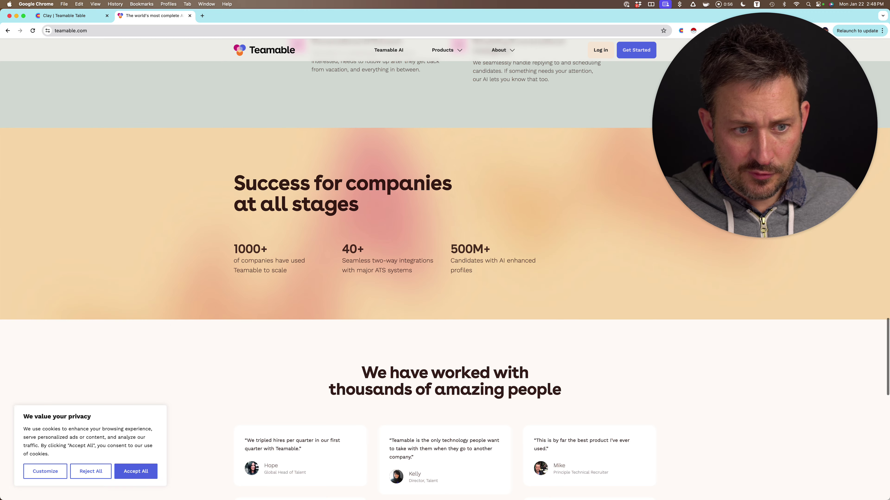
pyautogui.scroll(-18, 445, 267)
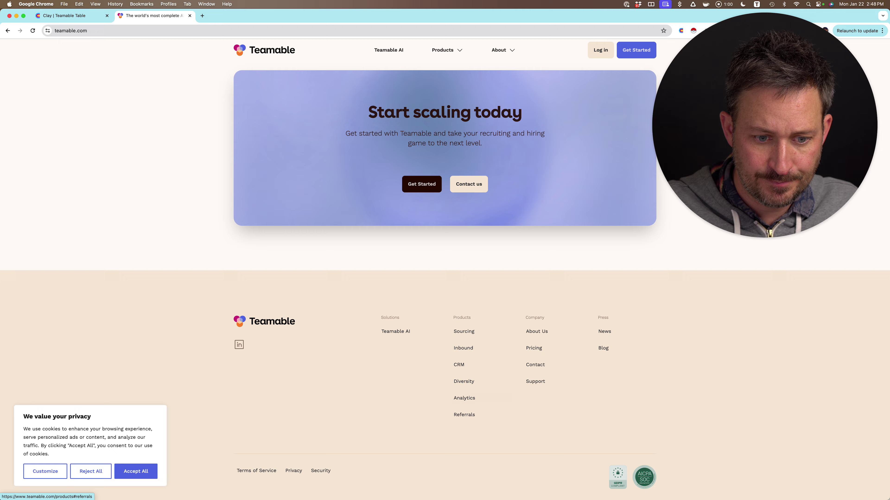
pyautogui.click(464, 382)
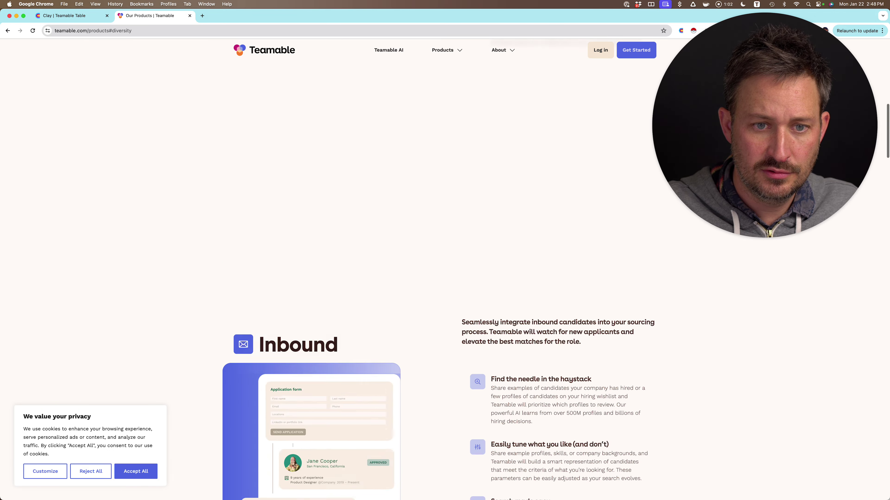
pyautogui.scroll(15, 480, 242)
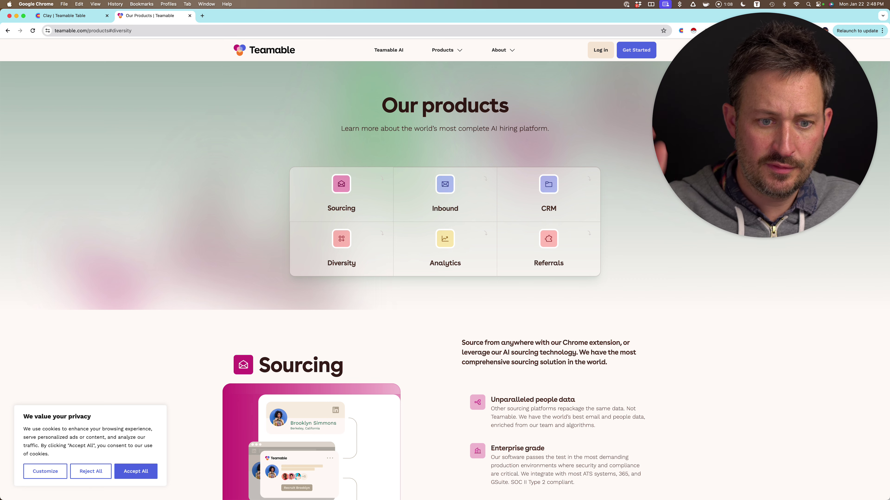
pyautogui.scroll(-12, 445, 245)
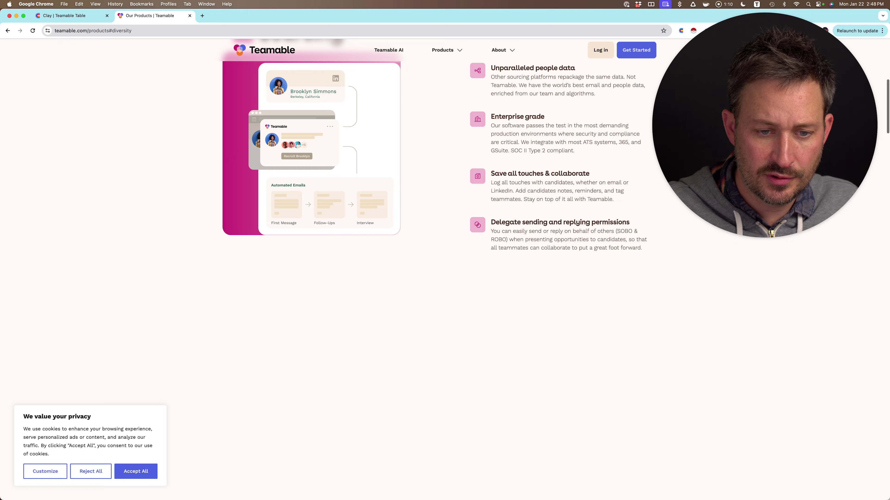
pyautogui.hotkey('ctrl', 'shift', 'Tab')
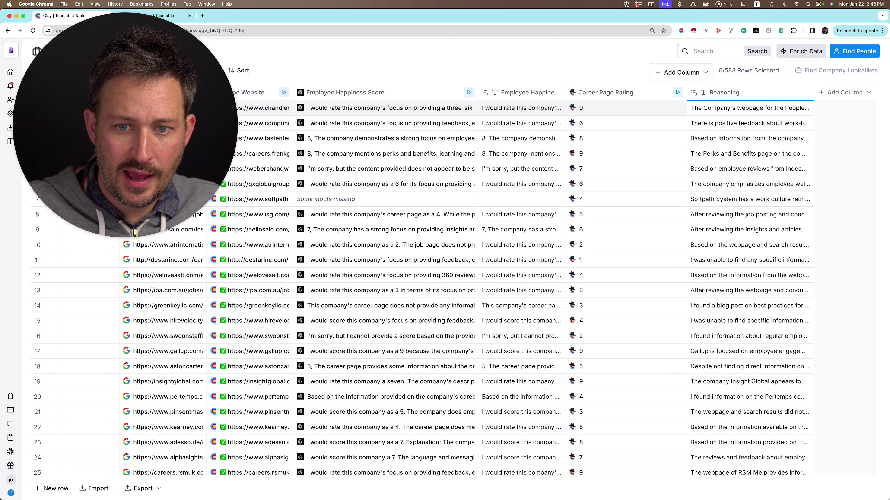
# Step: Open the Career Page Rating column's Claygent setup and read its 1-to-10 feedback-culture mission prompt
pyautogui.click(606, 93)
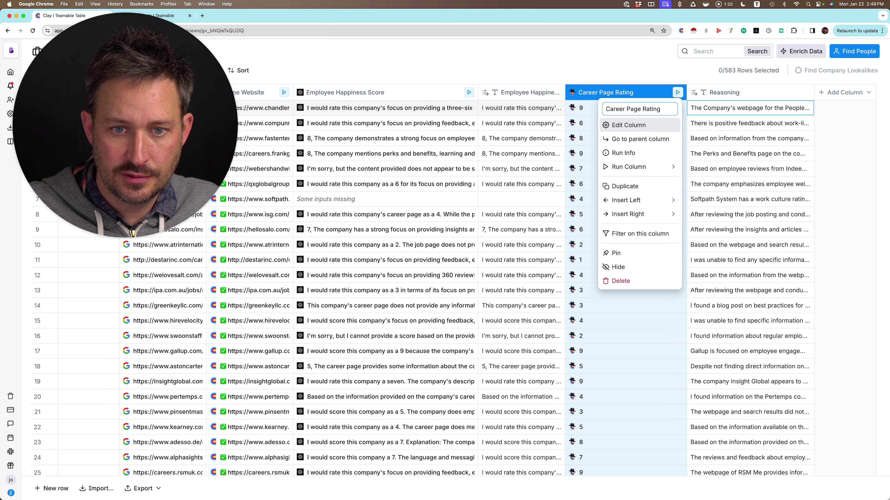
pyautogui.click(620, 125)
pyautogui.click(777, 282)
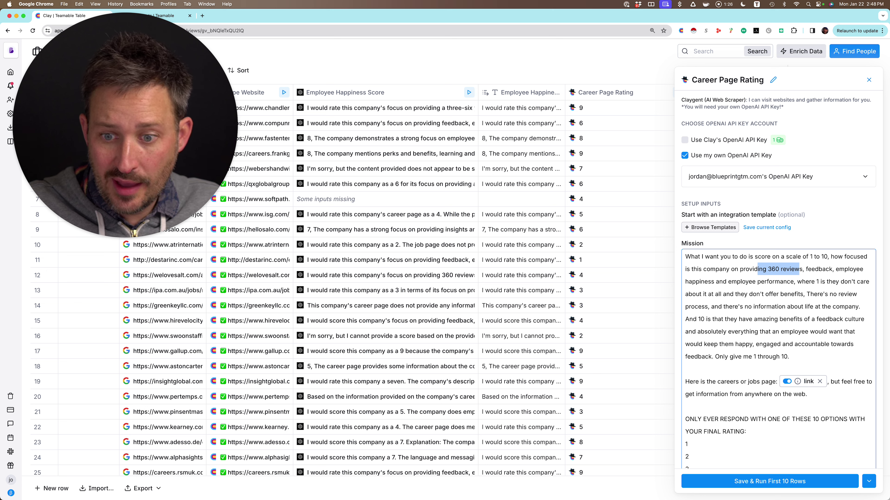
pyautogui.click(735, 294)
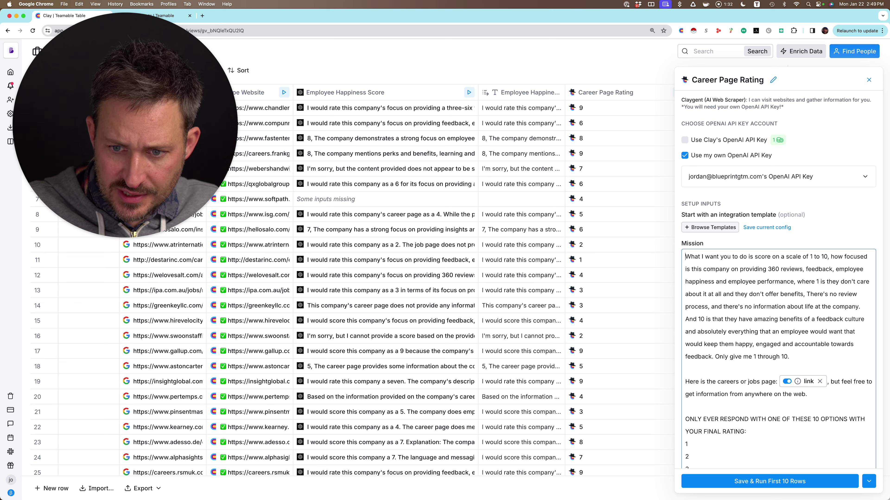
pyautogui.moveTo(686, 257); pyautogui.dragTo(704, 332)
pyautogui.click(808, 332)
pyautogui.hscroll(-8, 466, 230)
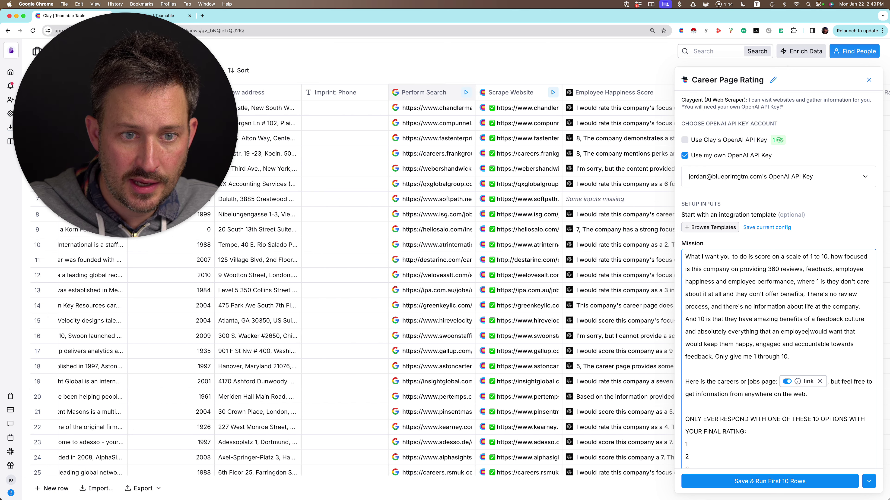
# Step: Review the Perform Search column's Google query, then open the first company's scraped website details
pyautogui.click(429, 92)
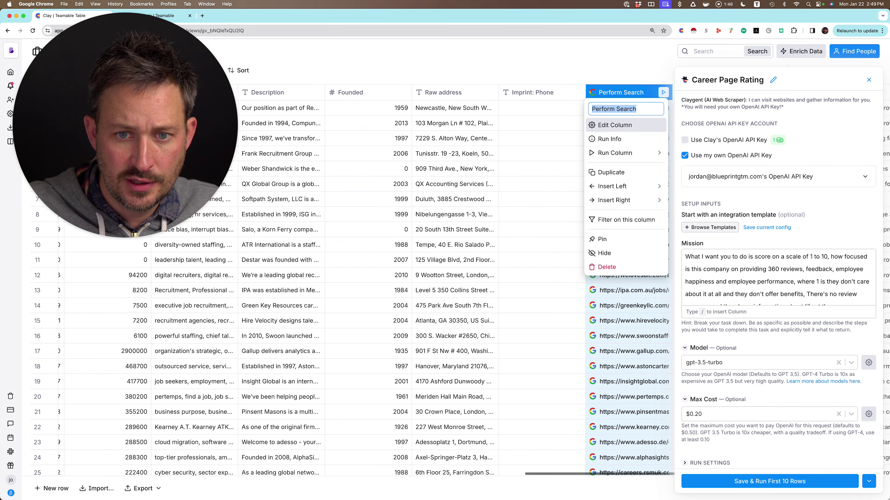
pyautogui.click(619, 125)
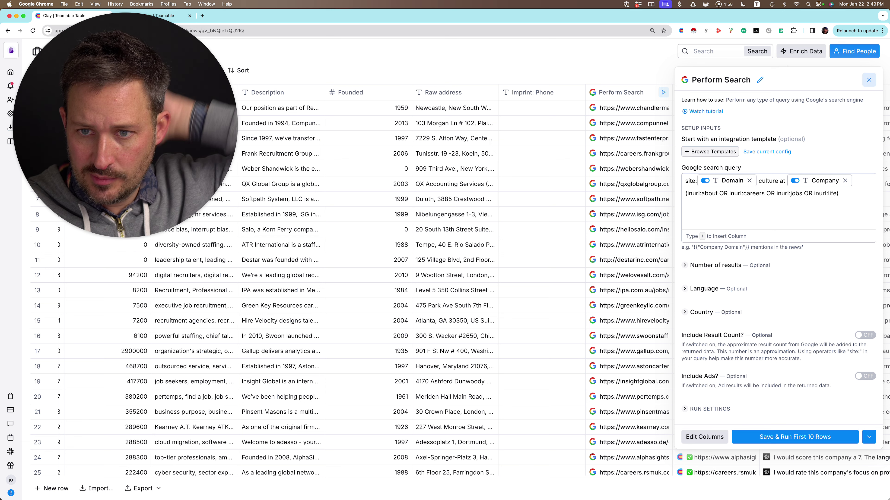
pyautogui.click(869, 79)
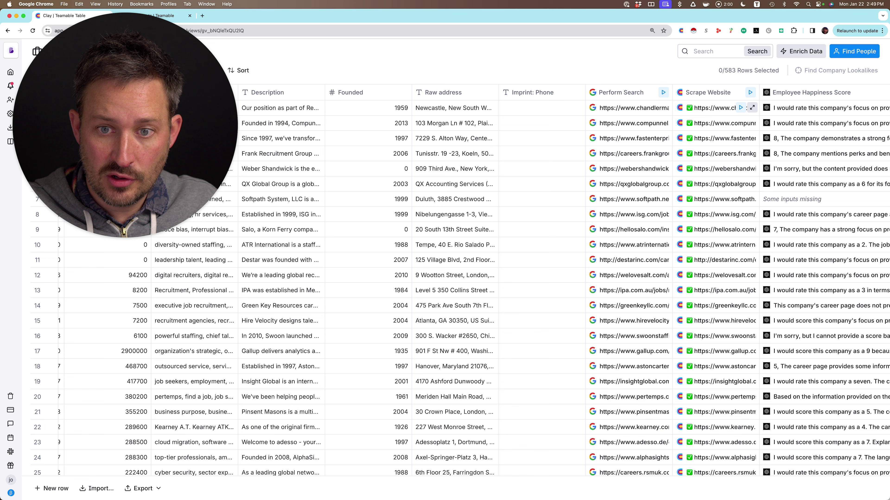
pyautogui.click(752, 108)
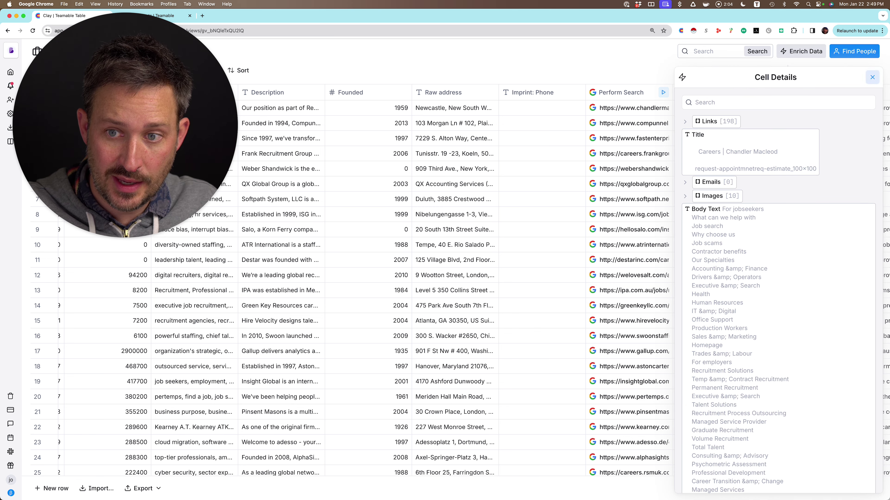
# Step: Scroll through the scraped Body Text of the Chandler Macleod careers page
pyautogui.scroll(-15, 777, 291)
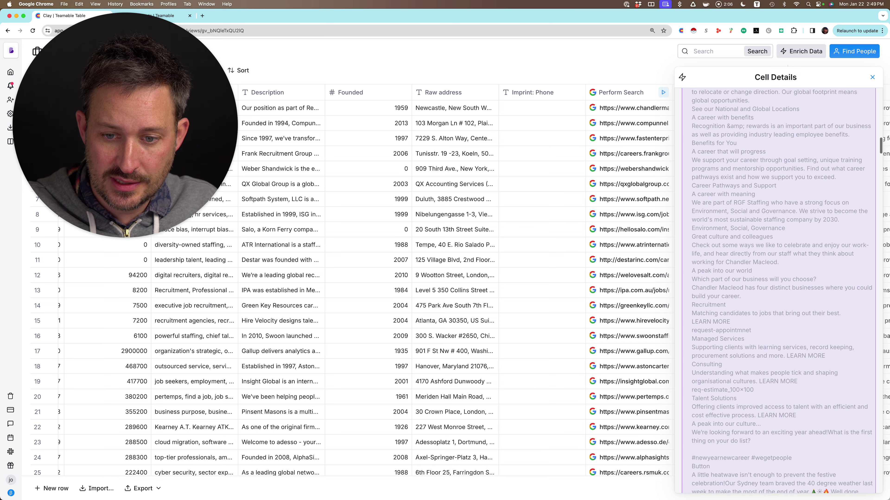
pyautogui.scroll(-3, 778, 290)
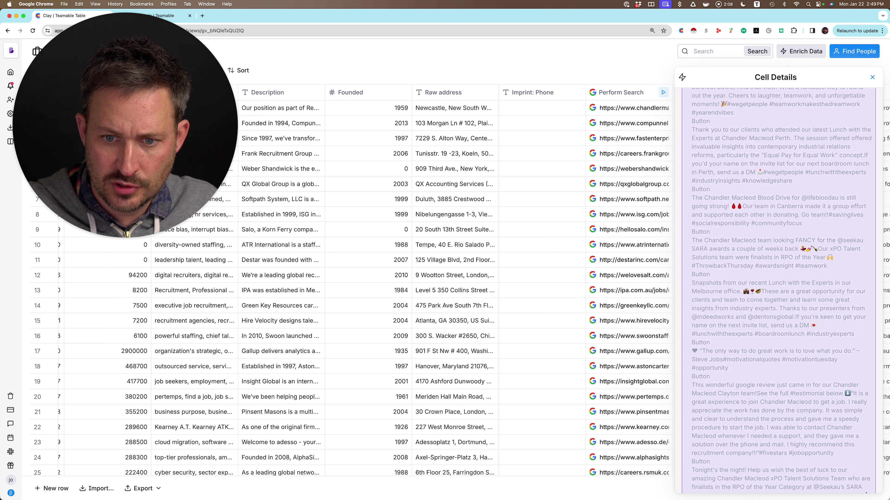
pyautogui.scroll(-10, 777, 290)
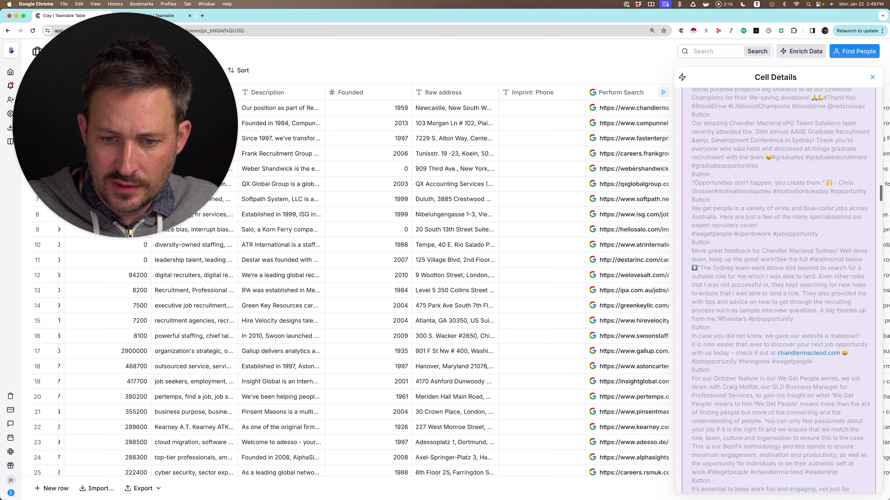
pyautogui.scroll(-15, 777, 291)
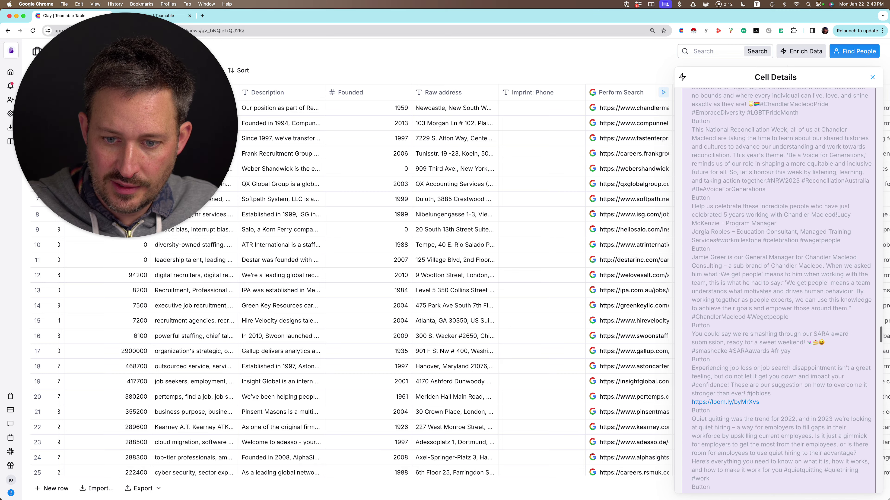
pyautogui.scroll(-15, 778, 291)
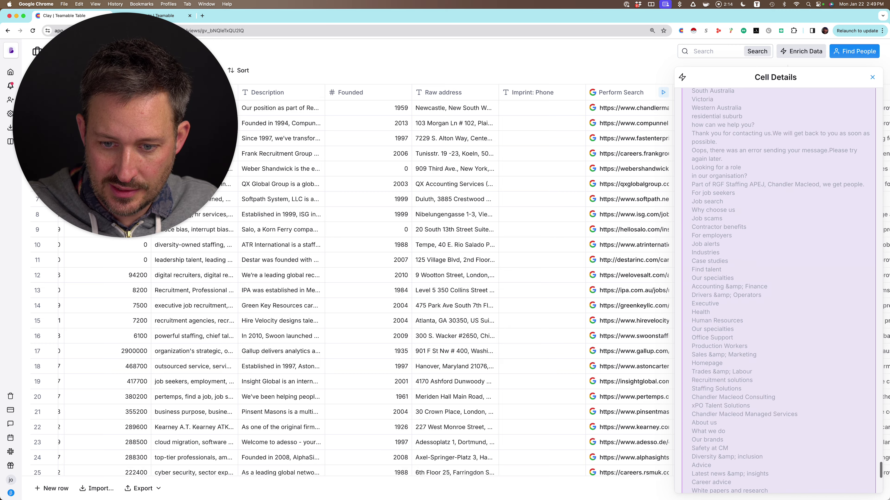
pyautogui.rightClick(739, 305)
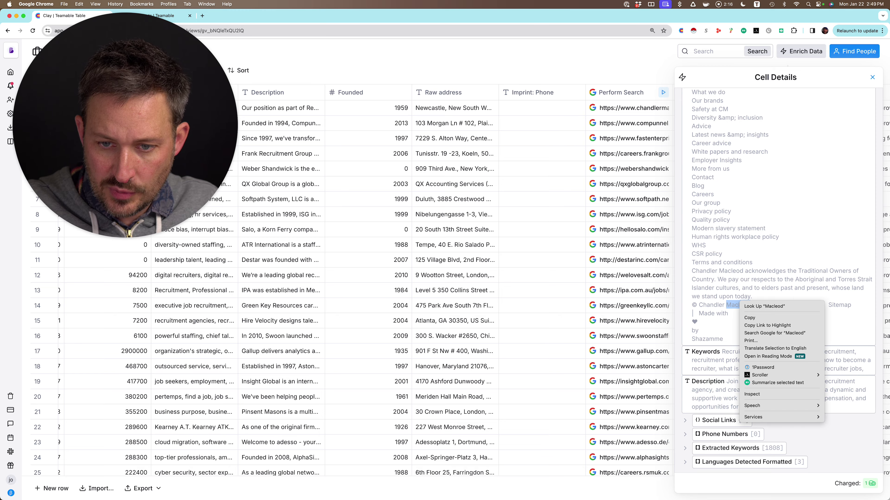
pyautogui.press('Escape')
pyautogui.scroll(20, 778, 291)
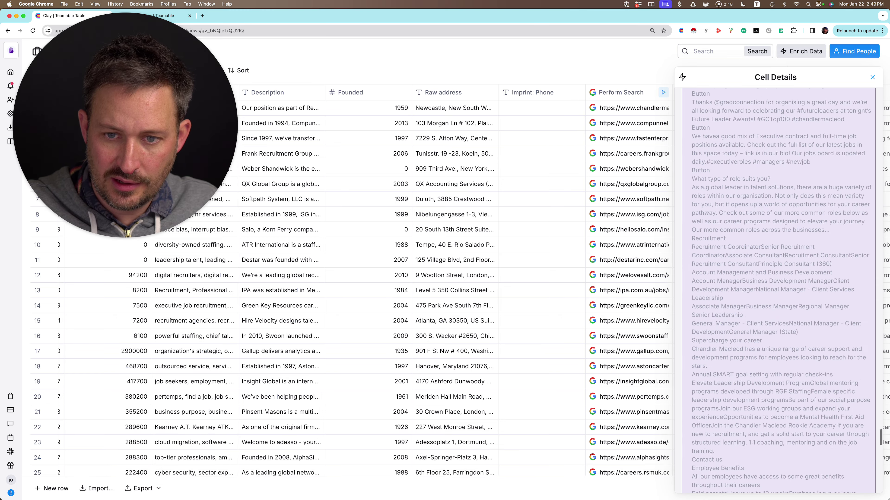
pyautogui.scroll(15, 778, 290)
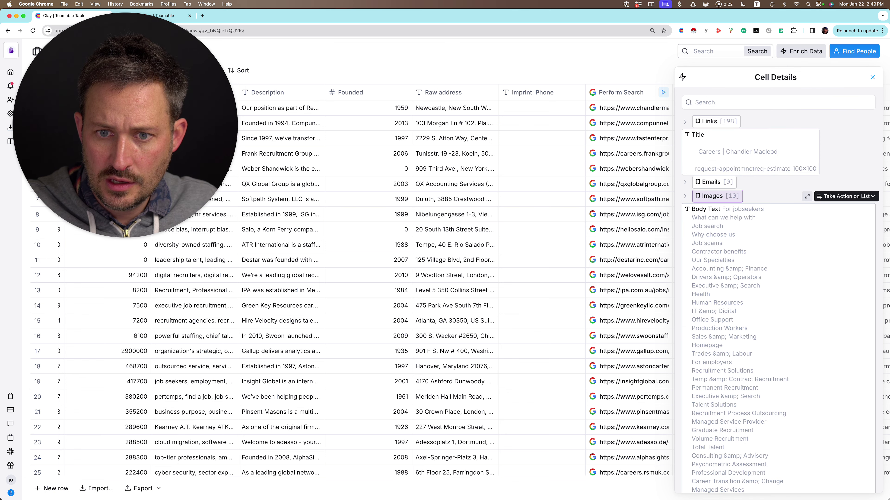
# Step: Expand Links > 0 and open its For Jobseekers URL in a new tab
pyautogui.click(685, 197)
pyautogui.click(685, 121)
pyautogui.click(693, 136)
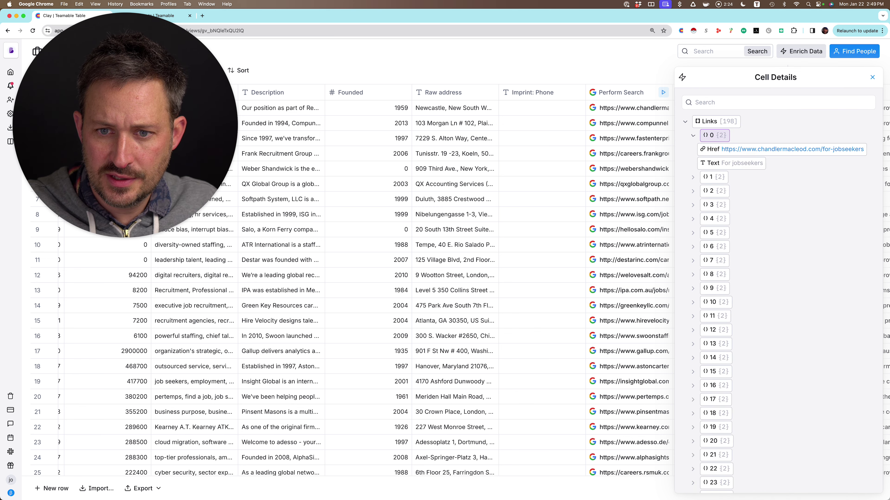
pyautogui.click(753, 149)
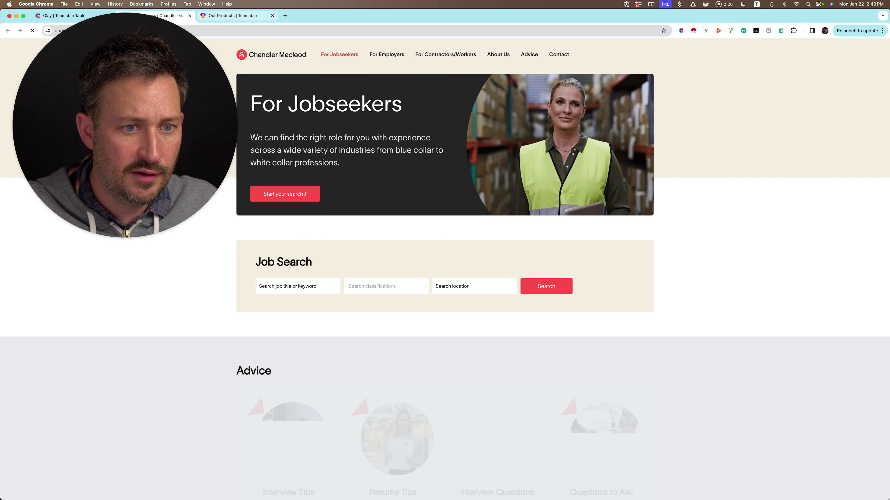
# Step: Look over Chandler Macleod's For Jobseekers page and return to the Clay Teamable Table tab
pyautogui.scroll(-10, 413, 254)
pyautogui.scroll(-5, 413, 254)
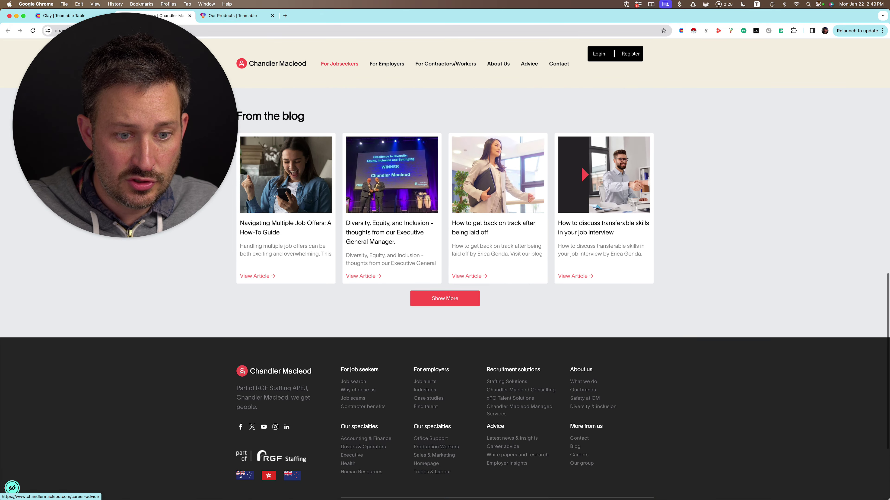
pyautogui.scroll(10, 413, 253)
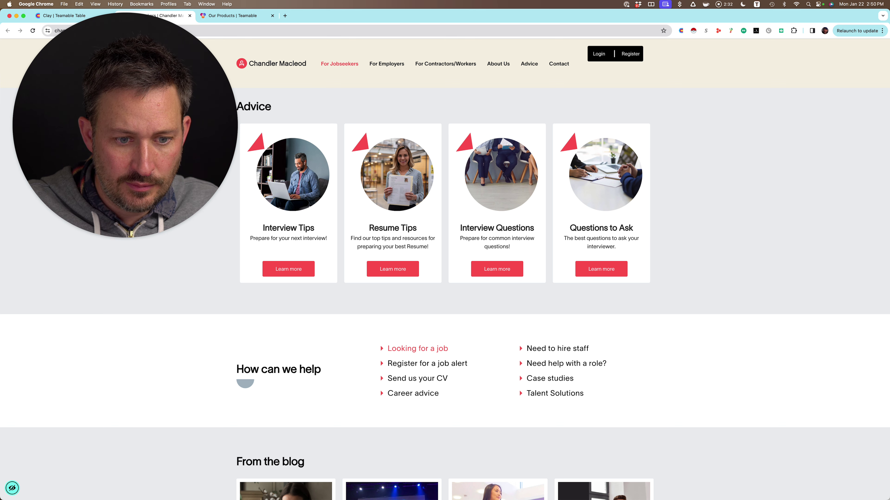
pyautogui.scroll(8, 413, 254)
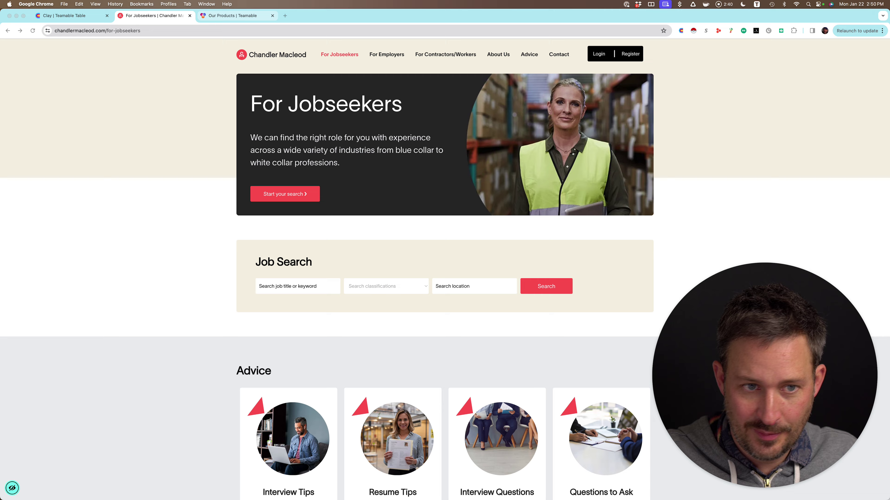
pyautogui.click(232, 16)
pyautogui.click(65, 16)
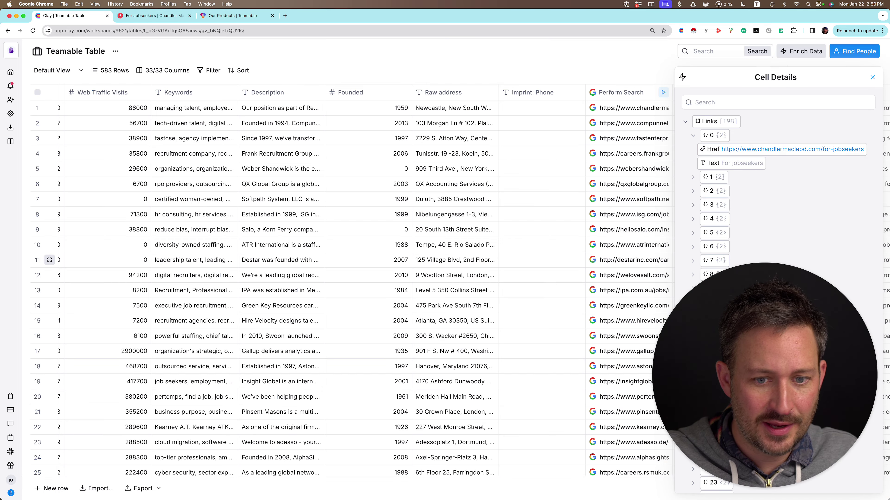
pyautogui.moveTo(764, 350); pyautogui.dragTo(145, 367)
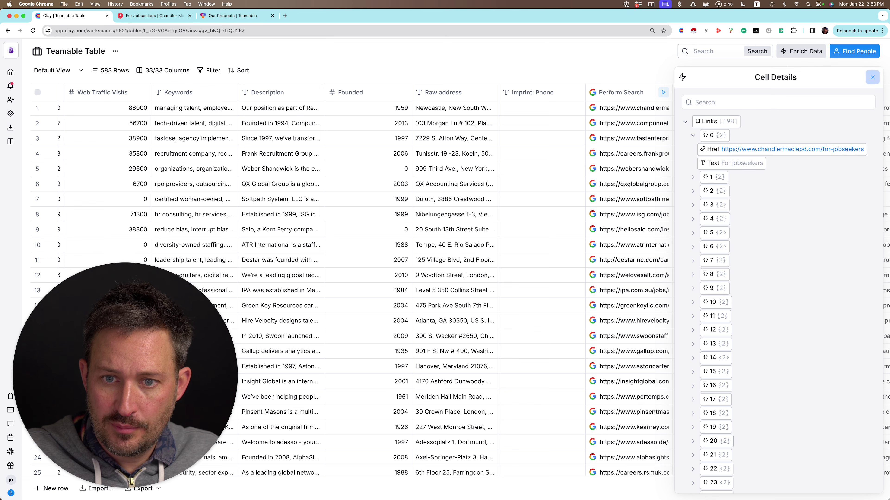
# Step: Close Cell Details, scroll right, and open the Career Page Rating column's settings
pyautogui.click(872, 77)
pyautogui.hscroll(5, 715, 138)
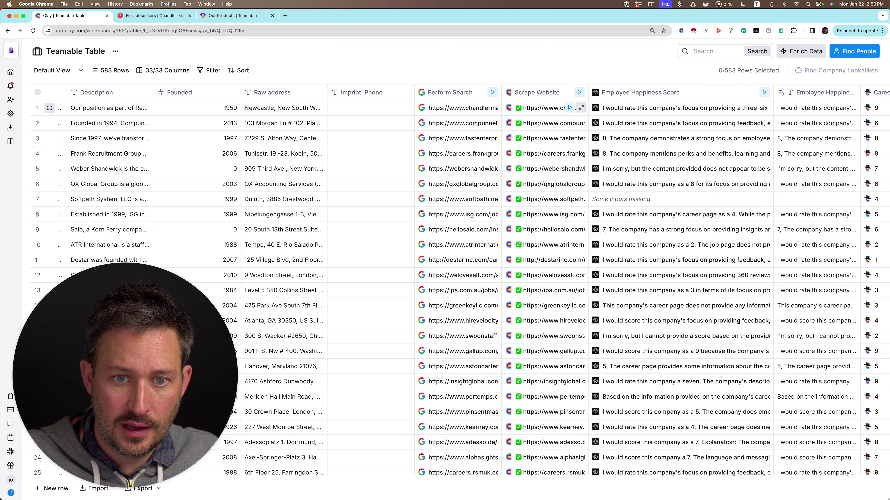
pyautogui.hscroll(2, 561, 107)
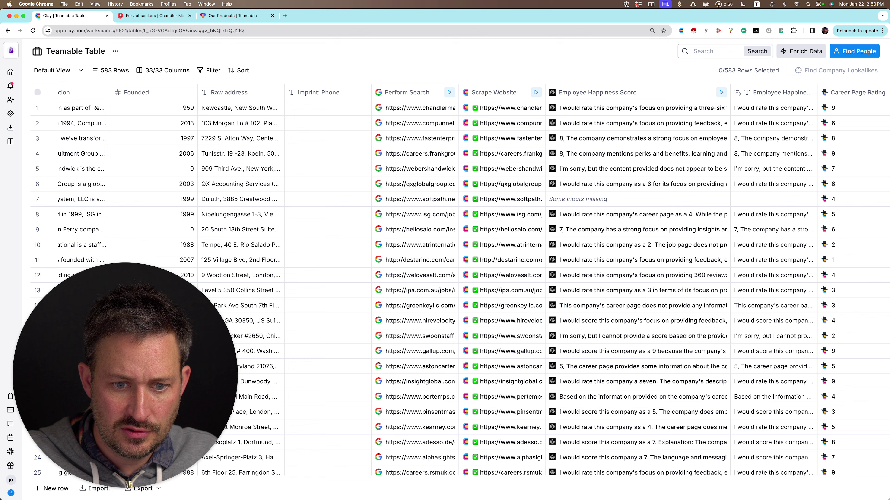
pyautogui.hscroll(7, 714, 123)
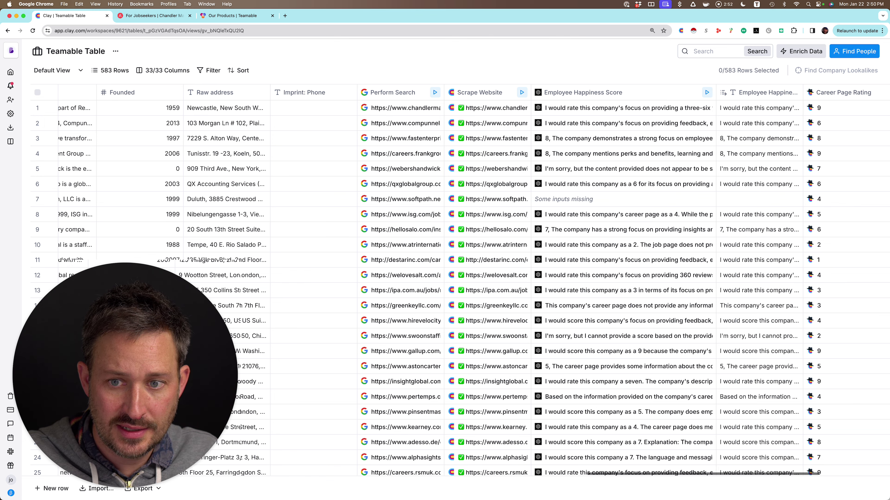
pyautogui.click(701, 92)
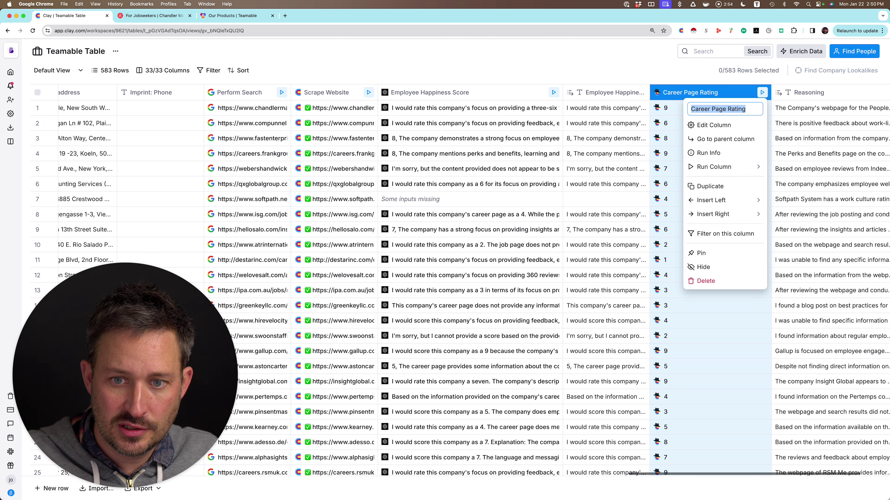
pyautogui.click(629, 125)
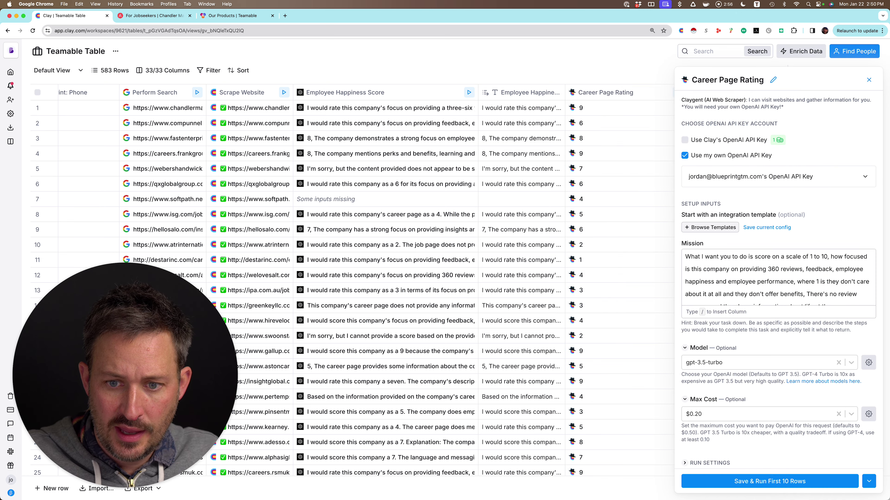
# Step: Read the mission prompt's respond-only-with-a-rating instruction, then close the settings panel
pyautogui.scroll(-3, 778, 280)
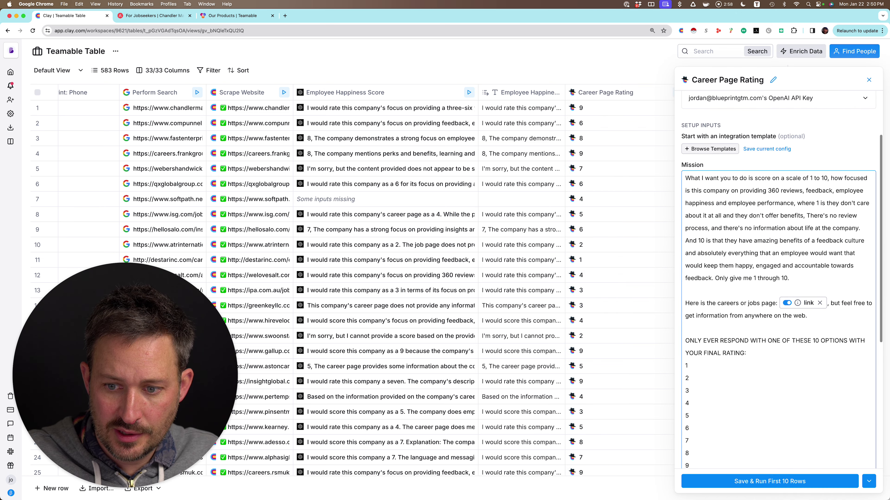
pyautogui.click(775, 190)
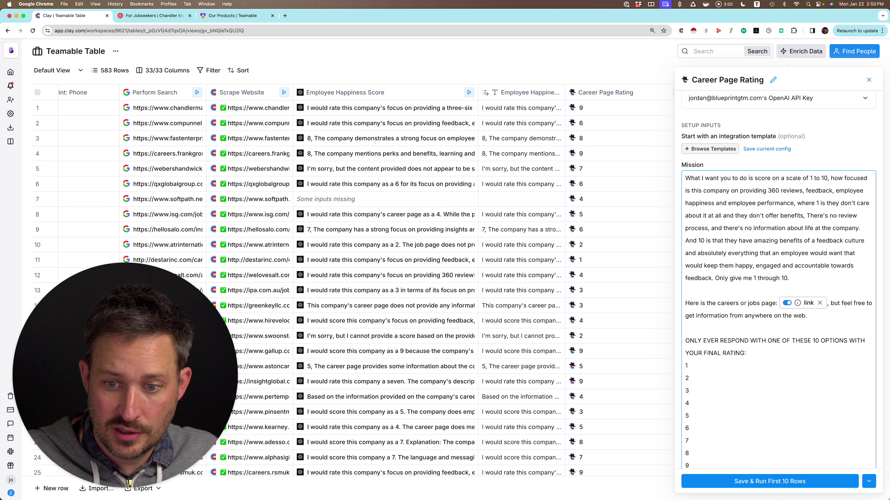
pyautogui.scroll(-4, 777, 281)
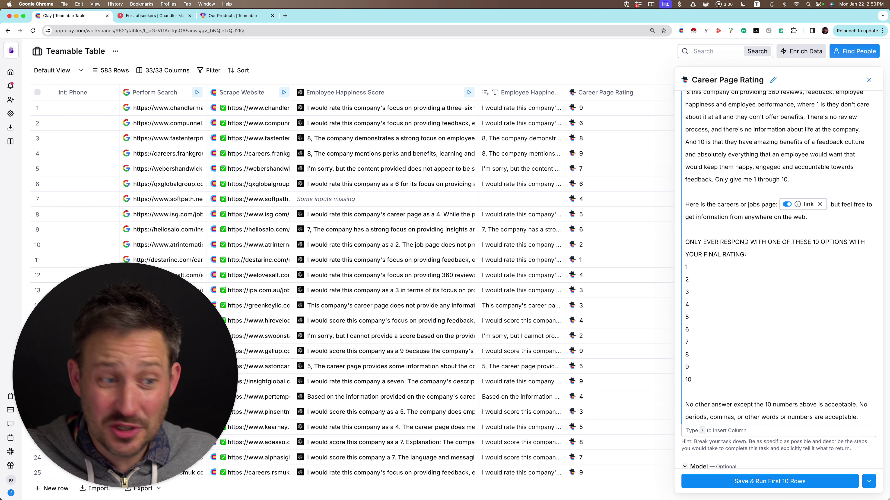
pyautogui.moveTo(685, 242); pyautogui.dragTo(746, 254)
pyautogui.click(689, 293)
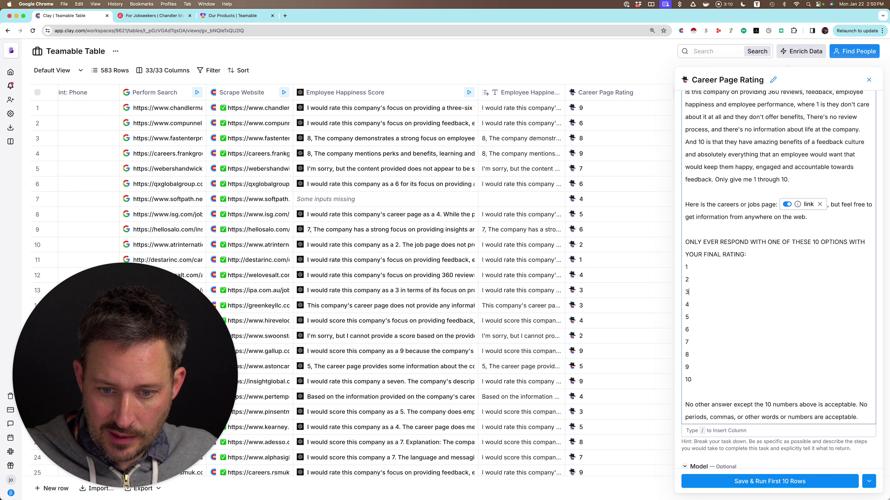
pyautogui.scroll(-4, 777, 281)
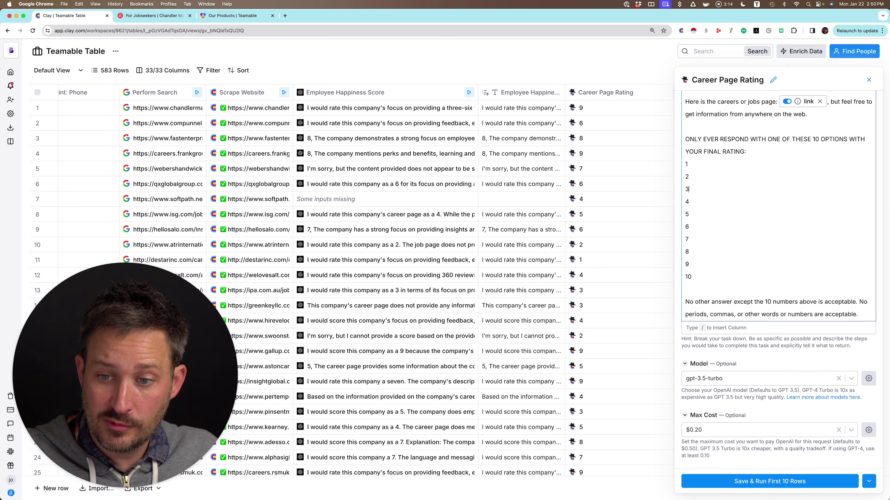
pyautogui.click(869, 80)
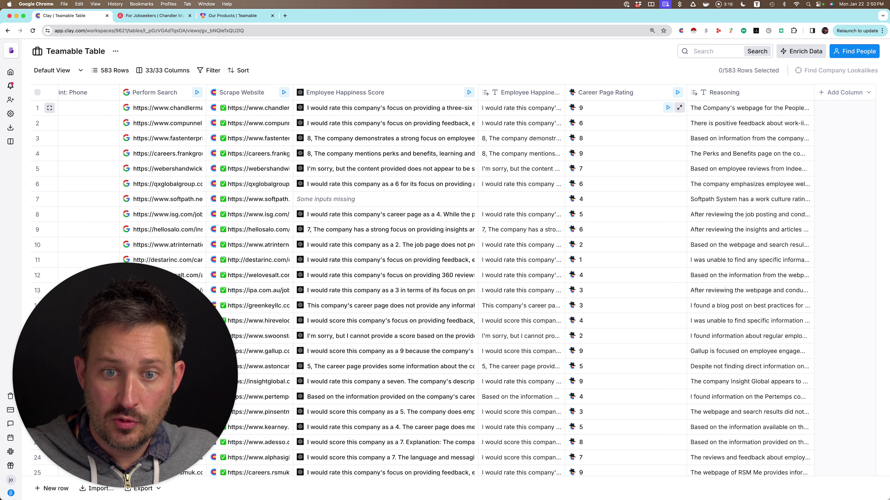
pyautogui.click(617, 108)
pyautogui.moveTo(777, 175)
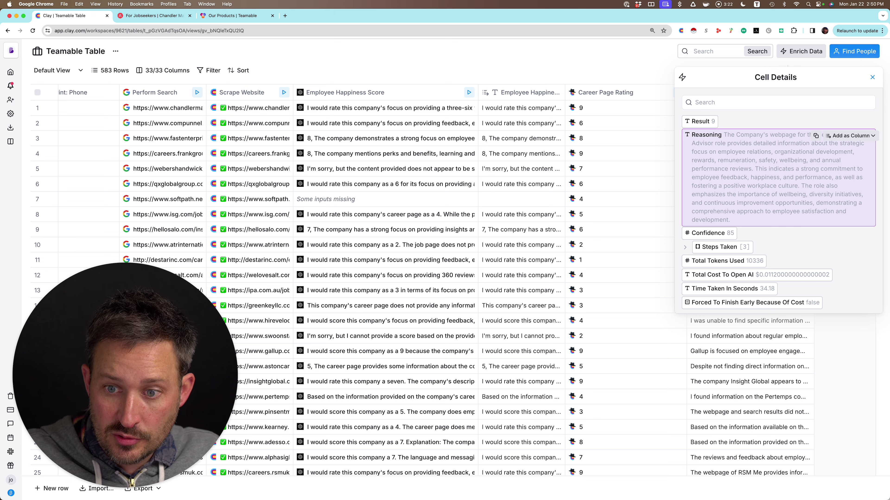
pyautogui.click(718, 247)
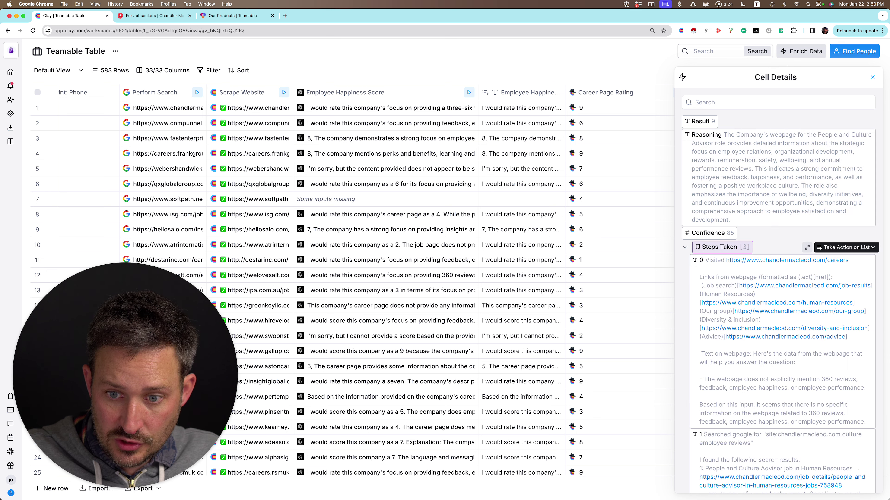
pyautogui.scroll(-1, 771, 315)
pyautogui.scroll(-5, 781, 315)
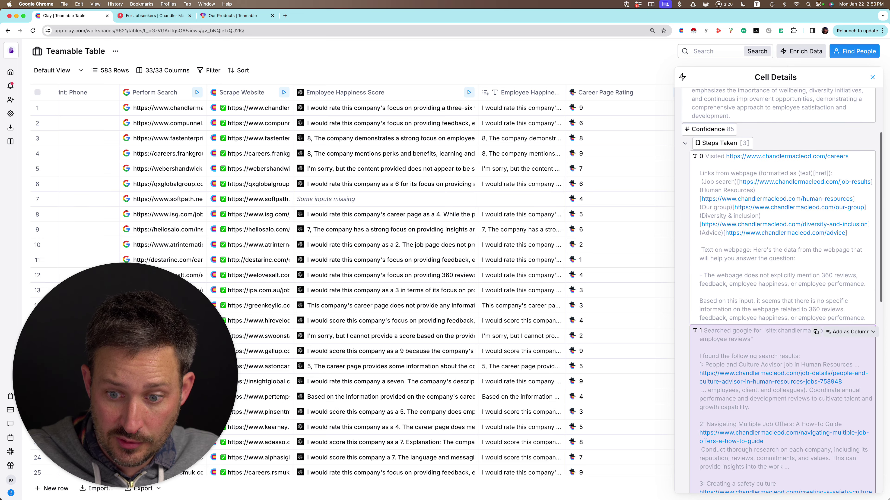
pyautogui.scroll(-8, 781, 291)
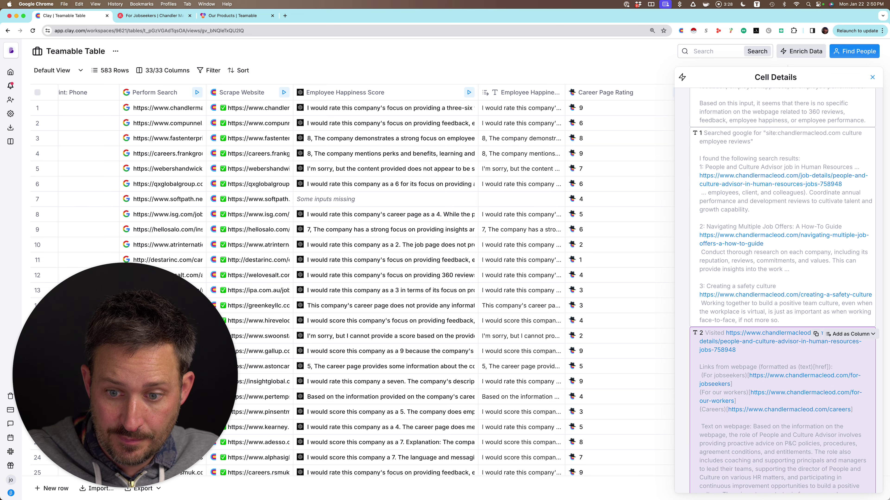
pyautogui.scroll(-2, 771, 455)
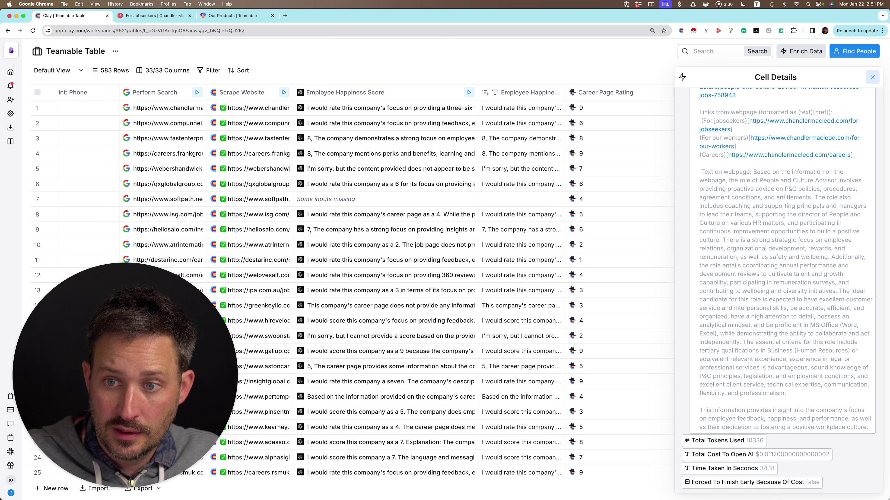
pyautogui.click(872, 77)
pyautogui.click(679, 122)
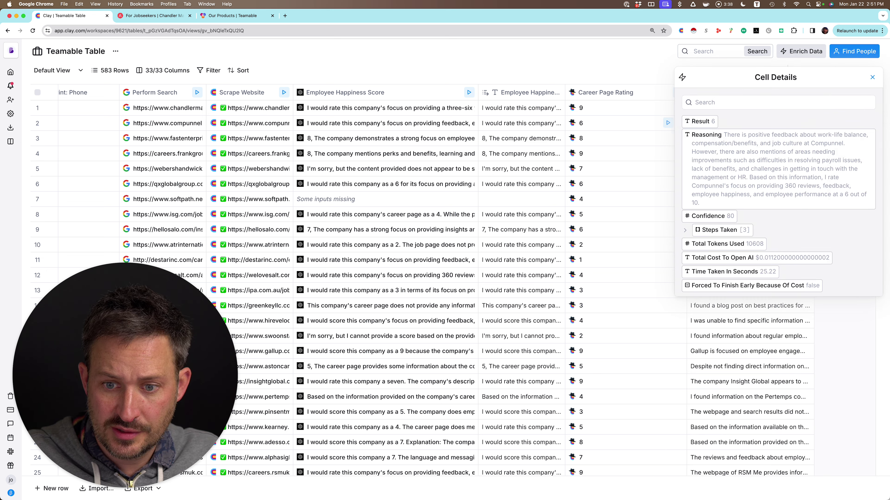
pyautogui.click(609, 138)
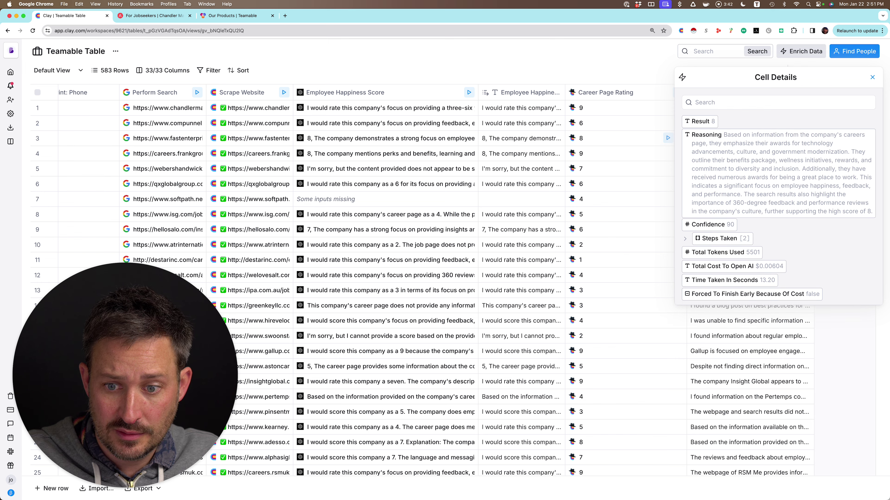
pyautogui.click(609, 154)
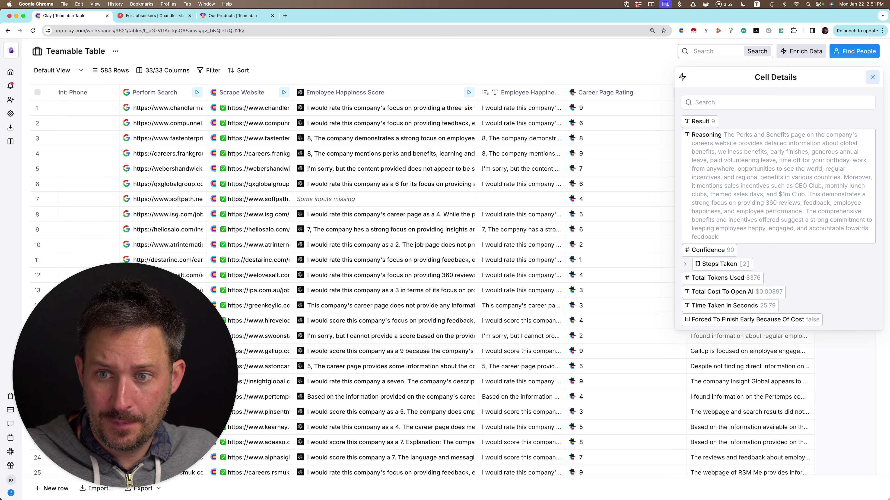
pyautogui.click(872, 77)
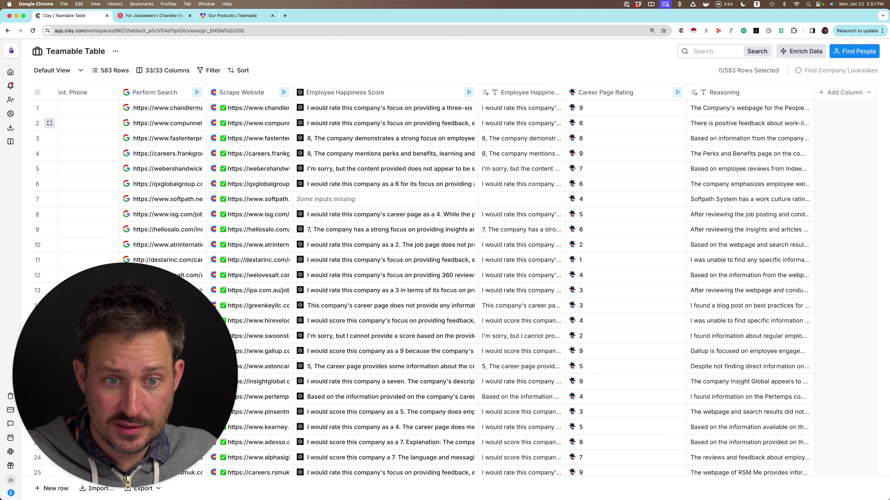
# Step: Scroll through the scored companies, then drag the intent.blueprintgtm.com tab into this window
pyautogui.scroll(-10, 631, 213)
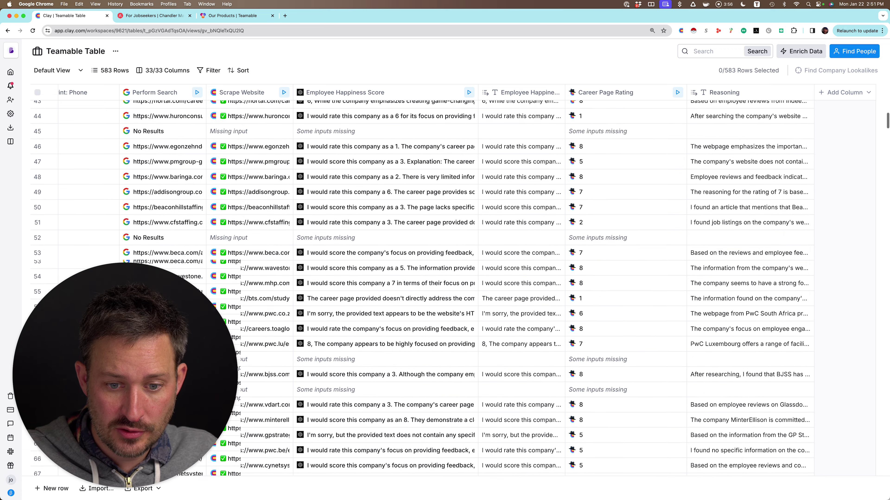
pyautogui.scroll(10, 630, 214)
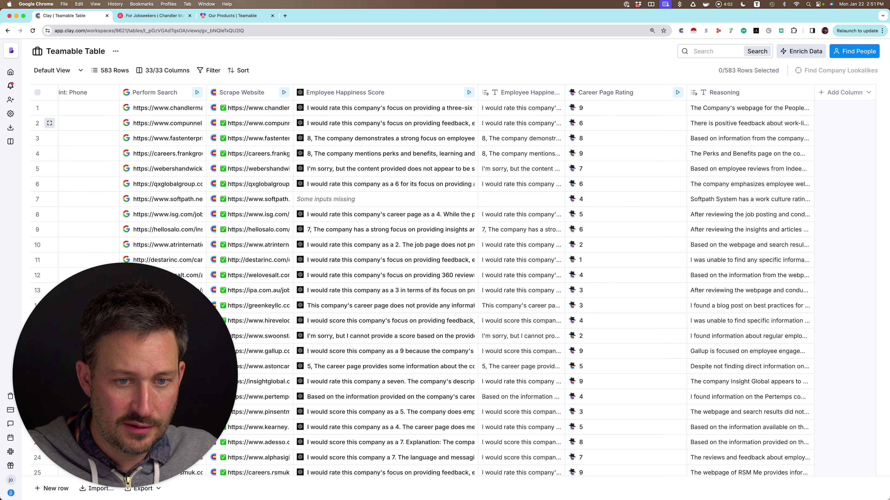
pyautogui.scroll(-20, 624, 172)
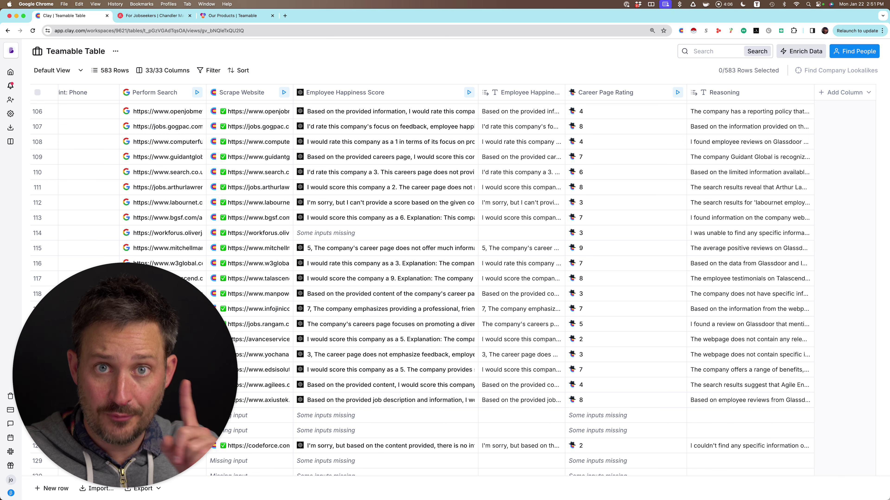
pyautogui.moveTo(336, 42); pyautogui.dragTo(319, 16)
pyautogui.moveTo(125, 375); pyautogui.dragTo(771, 385)
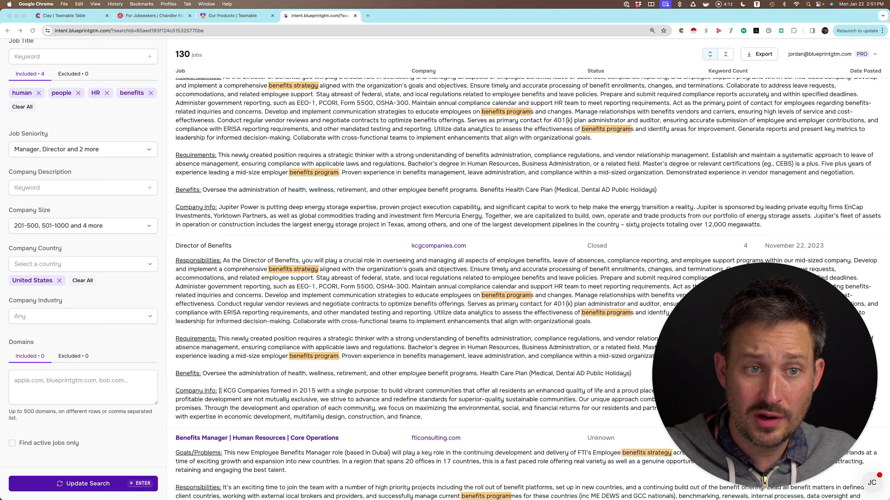
pyautogui.scroll(8, 83, 246)
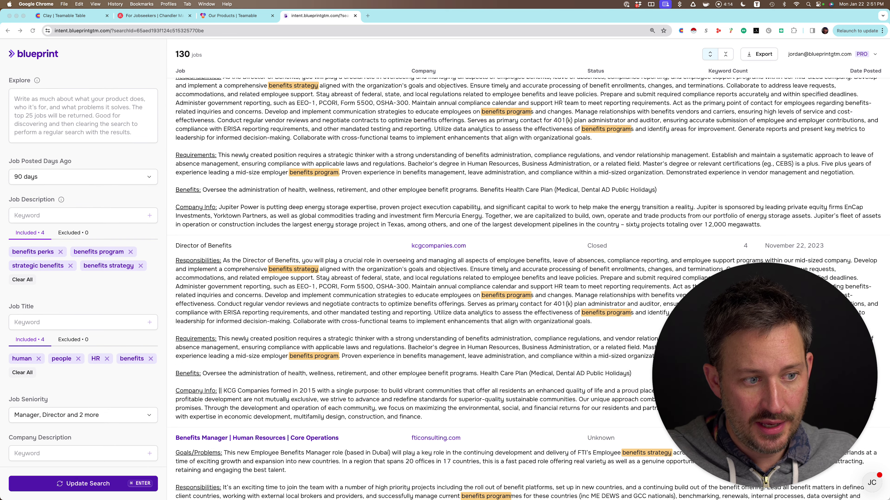
pyautogui.scroll(1, 533, 289)
pyautogui.scroll(15, 525, 280)
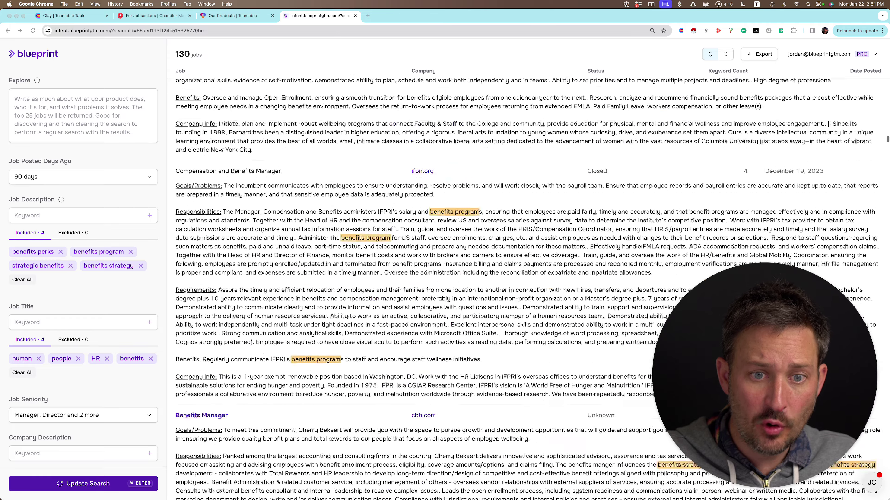
pyautogui.scroll(10, 525, 281)
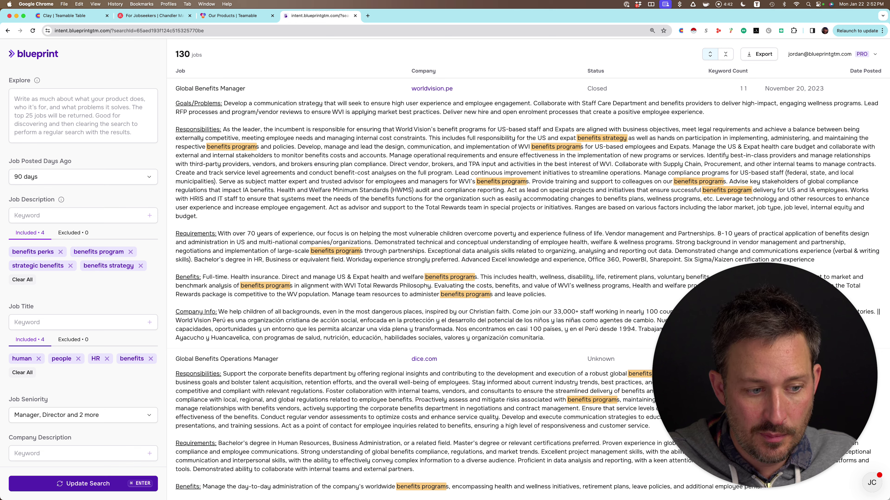
pyautogui.click(83, 415)
pyautogui.press('Escape')
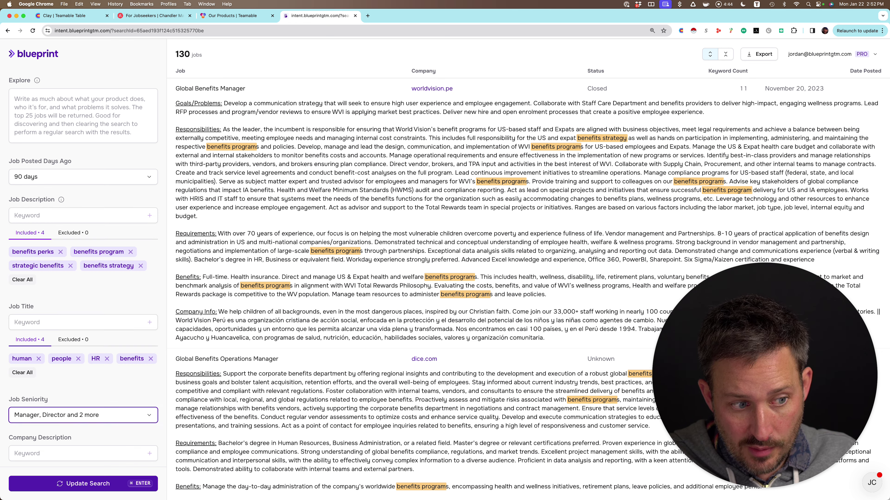
pyautogui.scroll(-2, 107, 282)
pyautogui.scroll(-4, 83, 273)
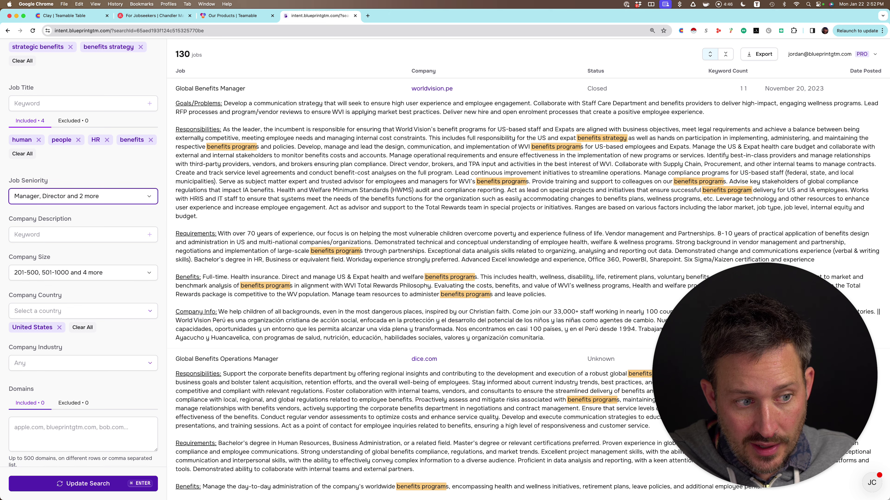
pyautogui.click(83, 273)
pyautogui.press('Escape')
pyautogui.scroll(-3, 526, 285)
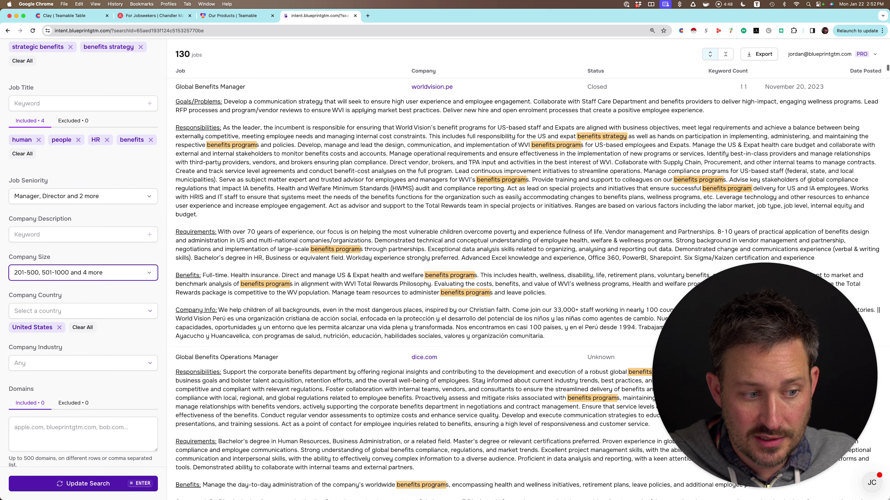
pyautogui.scroll(3, 525, 280)
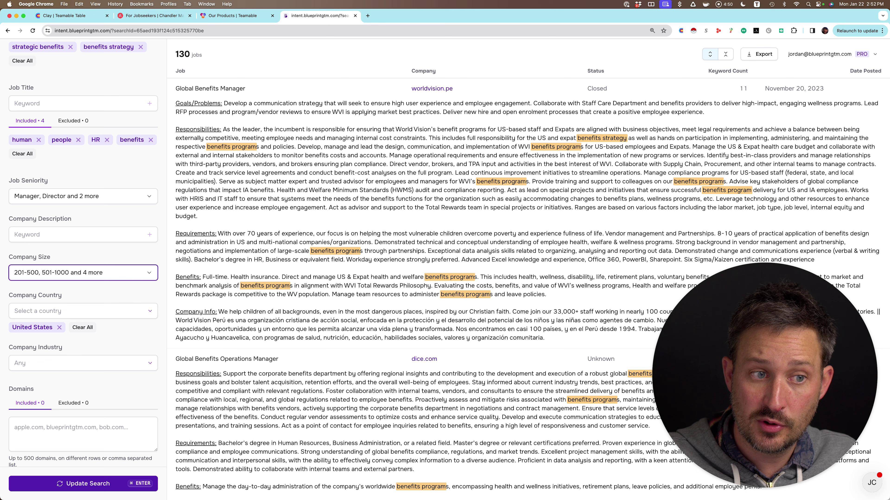